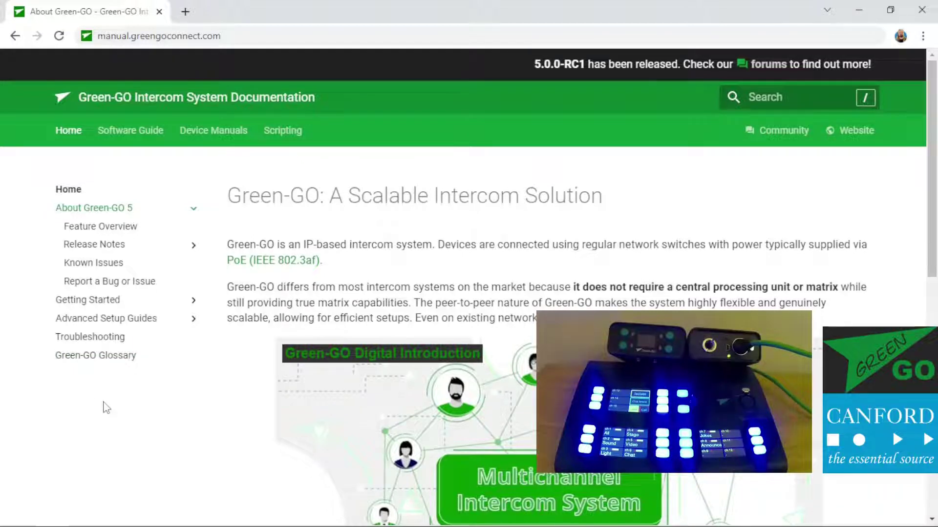
# View the software and device release notes in the Green-GO online documentation
pyautogui.click(125, 248)
pyautogui.click(105, 264)
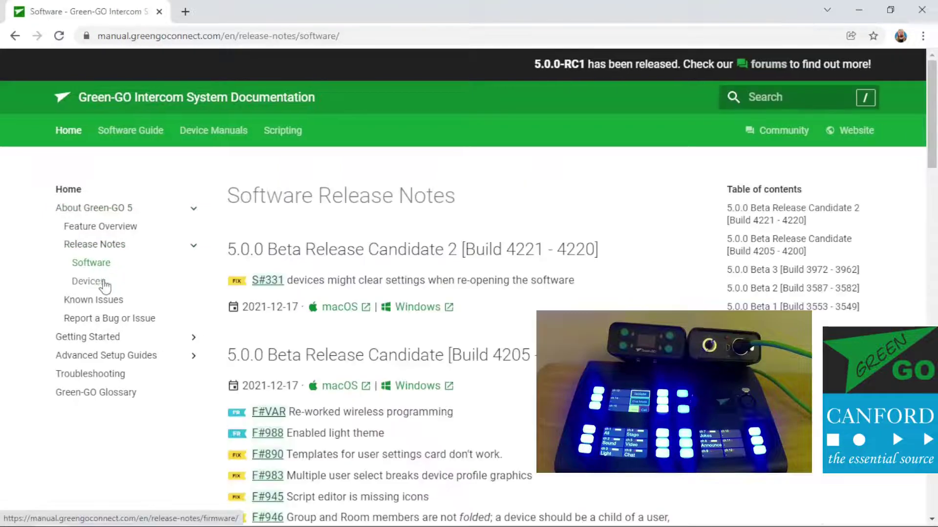
pyautogui.click(109, 282)
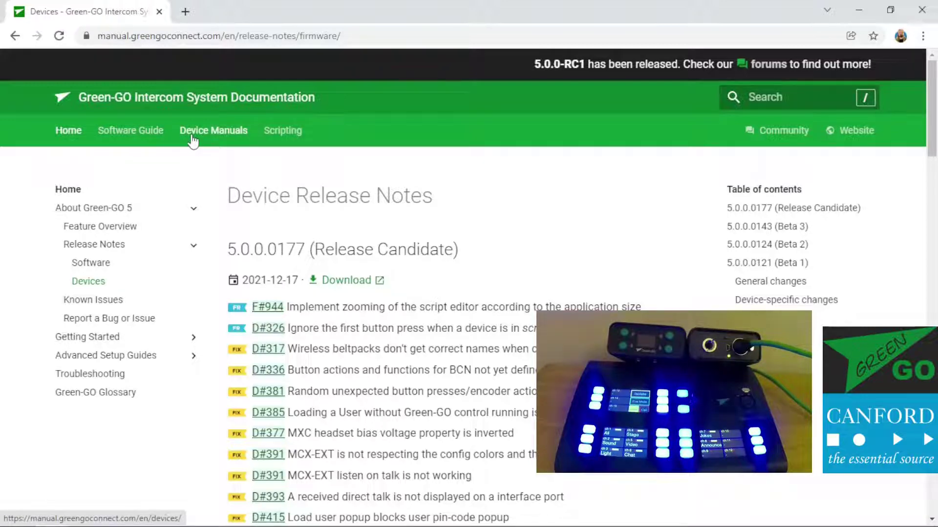
# Switch to the Green-GO software and quick-start a config named test with program audio and announcements disabled
pyautogui.click(858, 9)
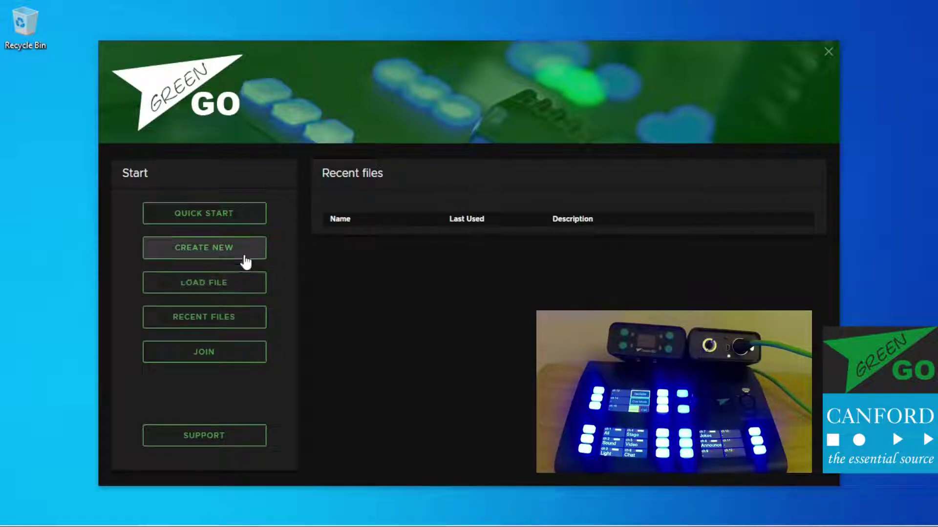
pyautogui.click(239, 215)
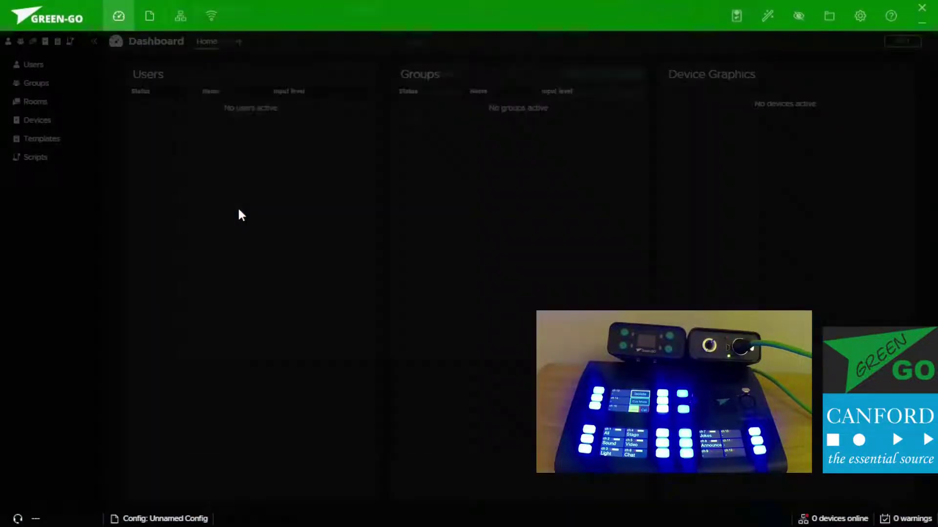
pyautogui.write('test')
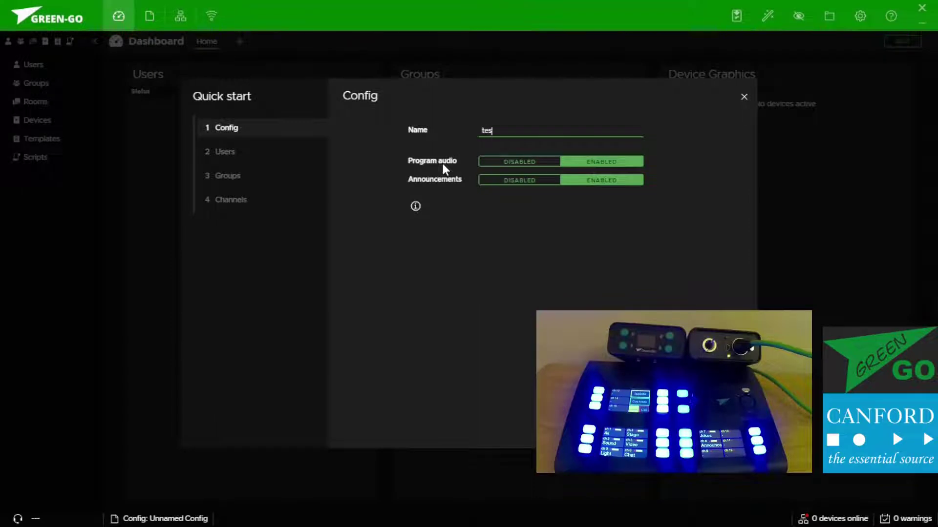
pyautogui.click(514, 164)
pyautogui.click(510, 181)
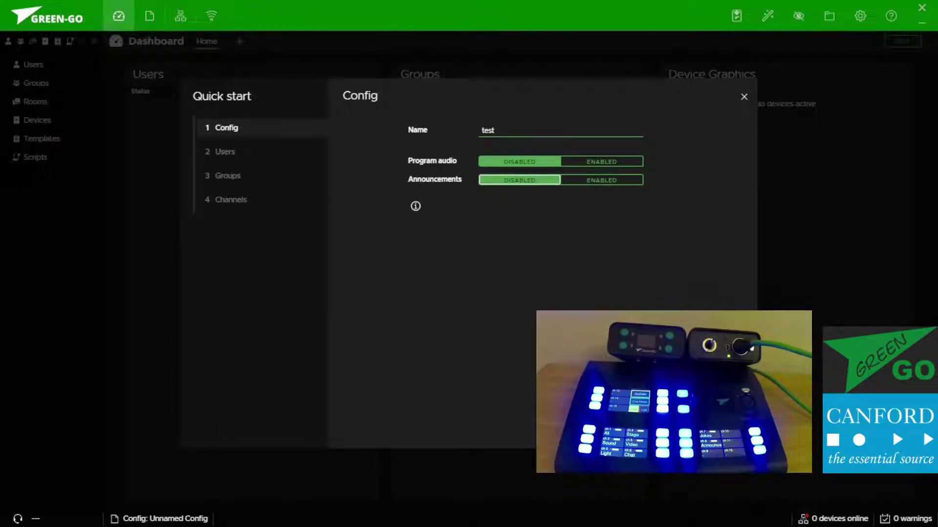
pyautogui.click(722, 432)
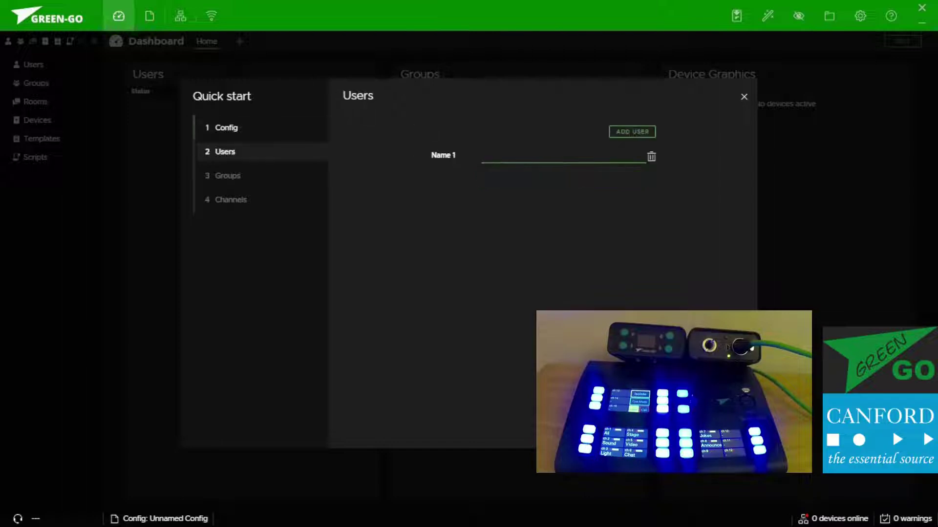
# Create two users named Usr 1 and Usr 2 in the quick start
pyautogui.click(554, 164)
pyautogui.write('Usr 1')
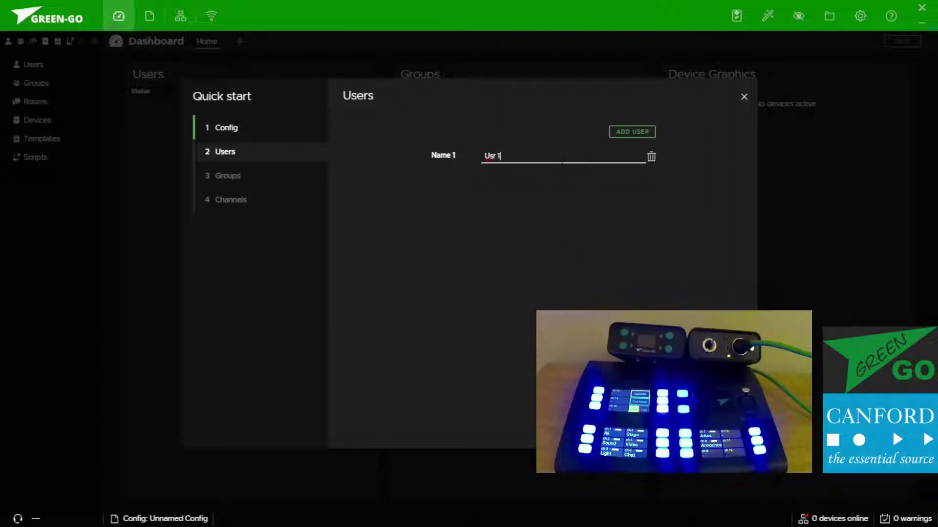
pyautogui.click(643, 132)
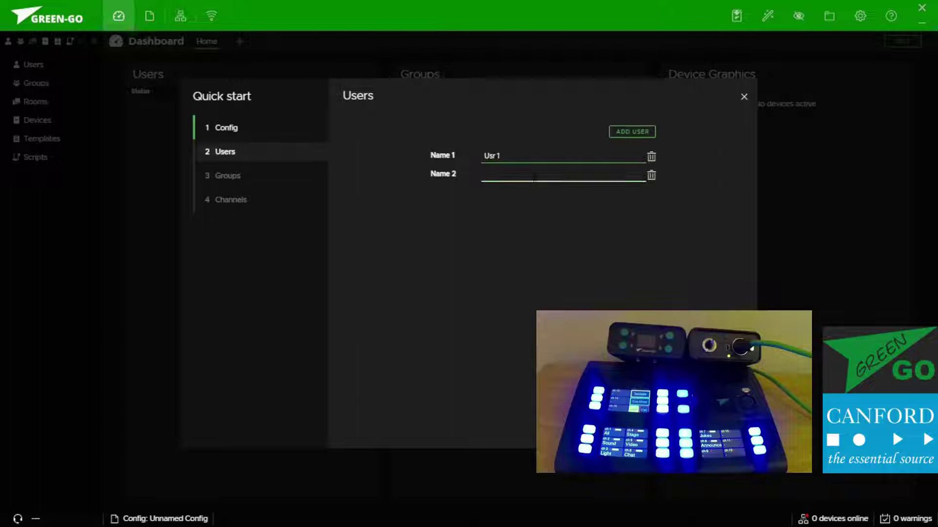
pyautogui.write('Usr 2')
pyautogui.press('Return')
# Add a second group and name the two groups Grp A and Grp B
pyautogui.click(620, 132)
pyautogui.click(561, 156)
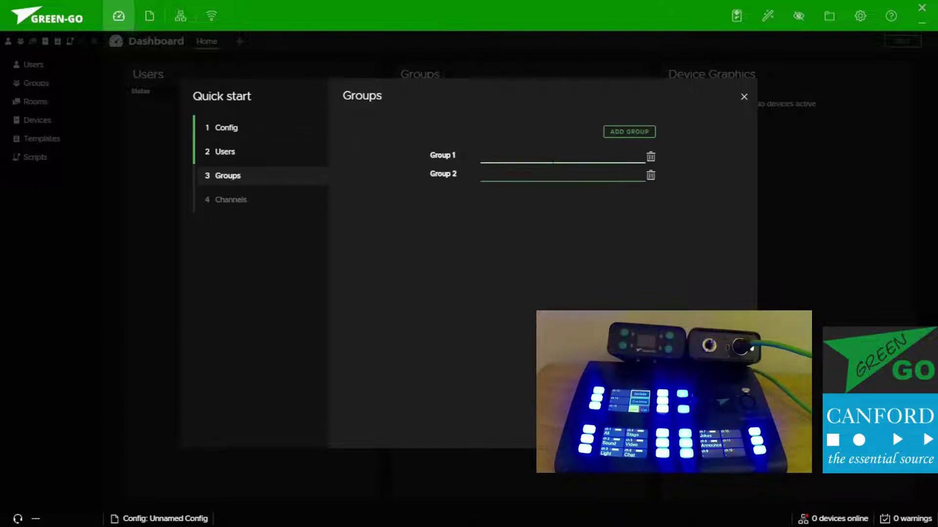
pyautogui.write('Grp A')
pyautogui.click(556, 175)
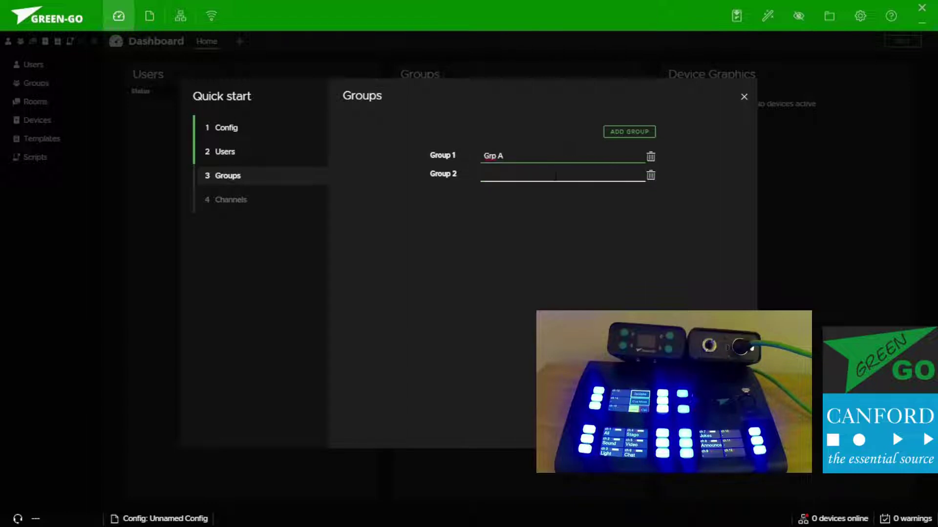
pyautogui.write('Grp B')
pyautogui.press('Return')
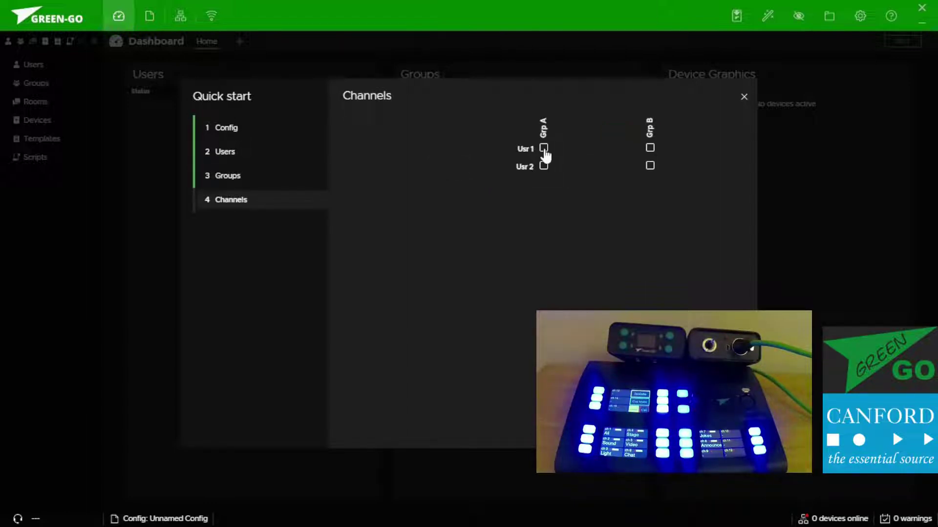
# Assign Grp A to Usr 1, and both Grp B and Grp A to Usr 2, as channels
pyautogui.click(544, 148)
pyautogui.click(650, 166)
pyautogui.click(544, 166)
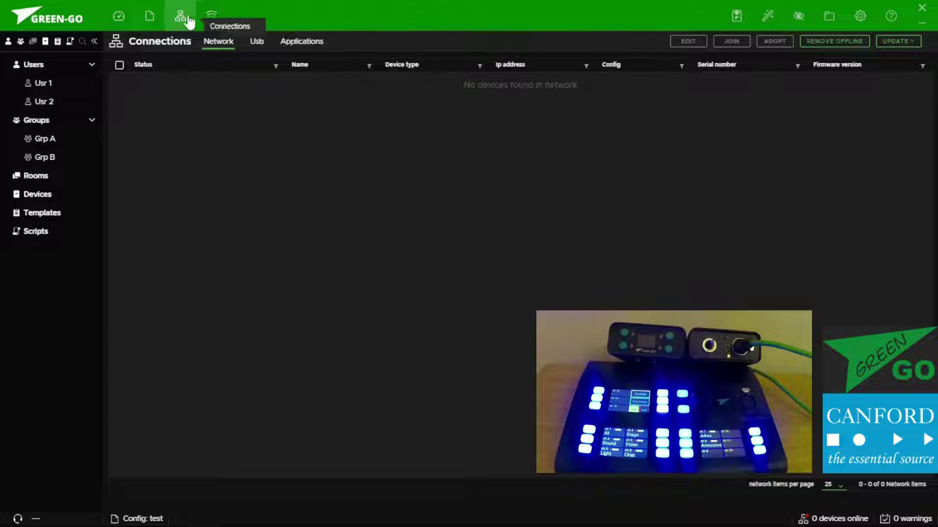
# Scan the network and update the firmware of the Active Antenna and MultiChannel, supplying all firmware files from the 5.0.0.01777 folder
pyautogui.click(904, 42)
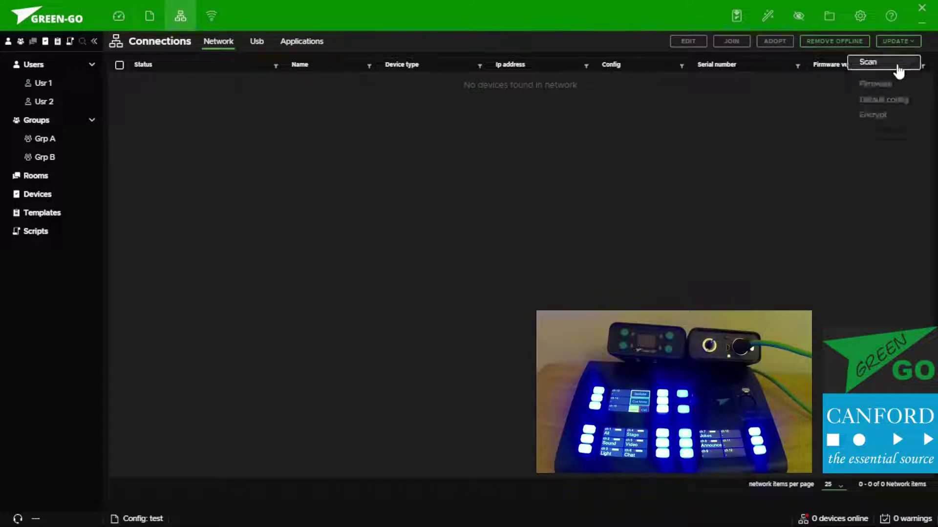
pyautogui.click(897, 66)
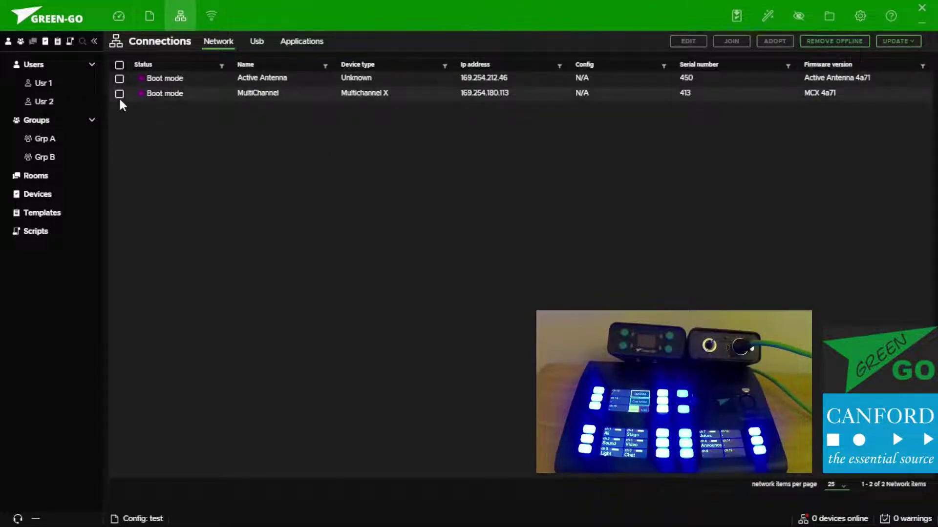
pyautogui.click(119, 95)
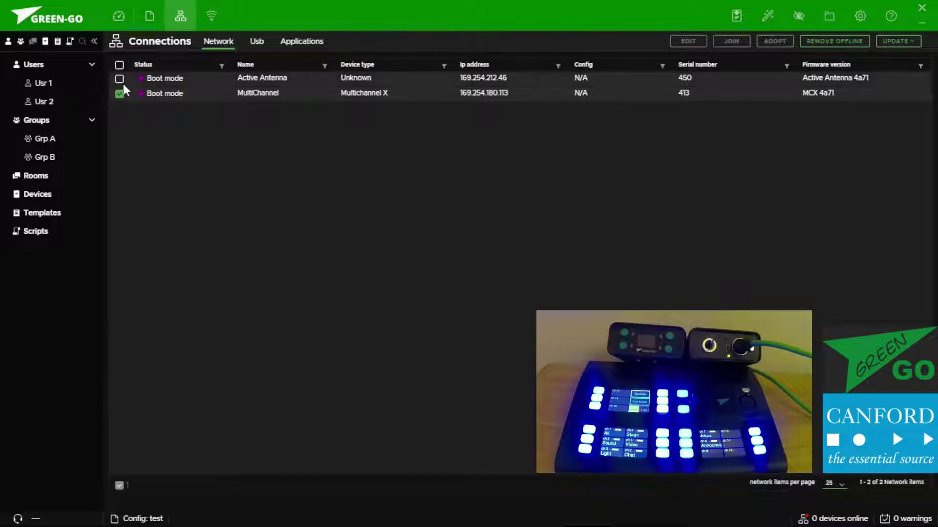
pyautogui.click(120, 79)
pyautogui.click(891, 42)
pyautogui.click(877, 84)
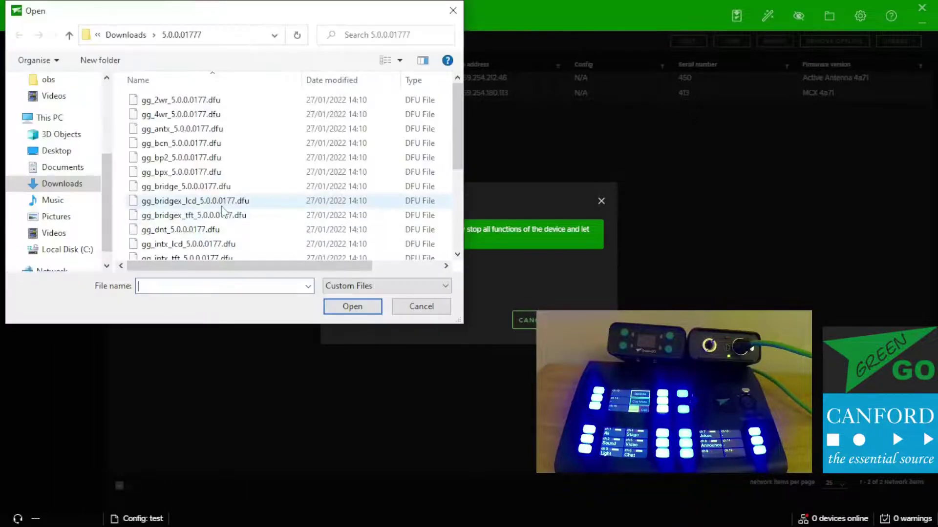
pyautogui.click(282, 201)
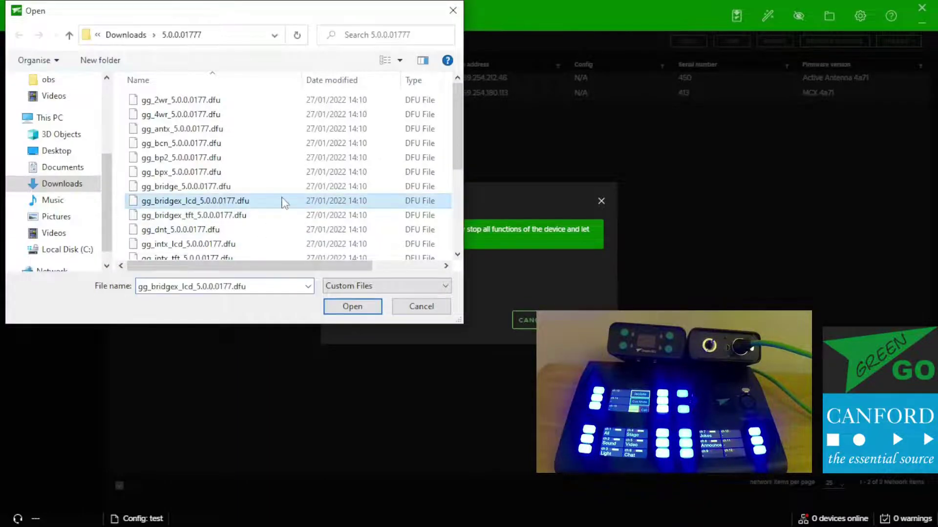
pyautogui.hotkey('ctrl', 'a')
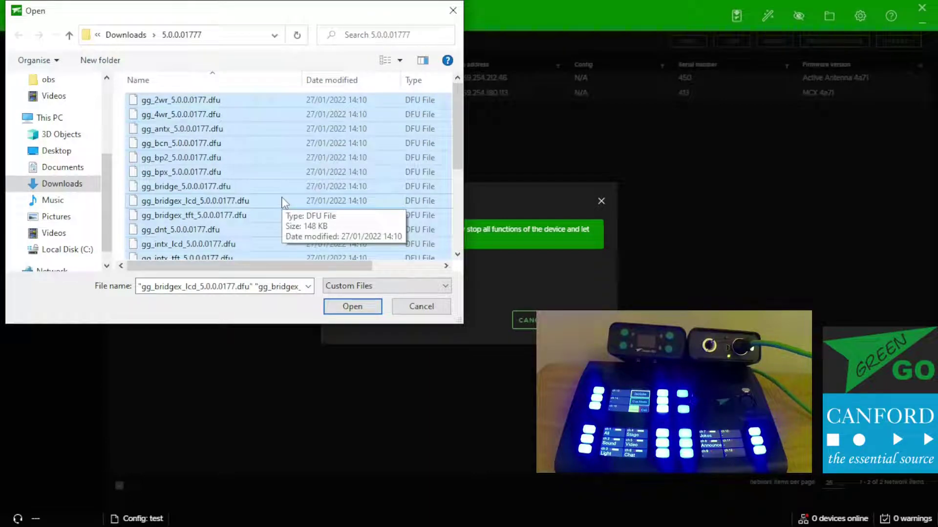
pyautogui.press('Return')
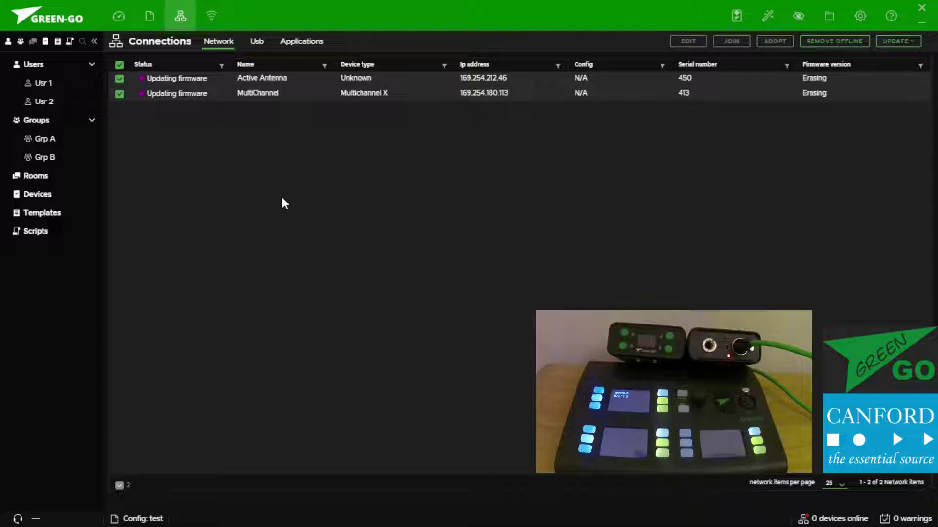
# Run Recover/Upgrade on the wireless beltpack connected over USB to update its firmware
pyautogui.click(257, 42)
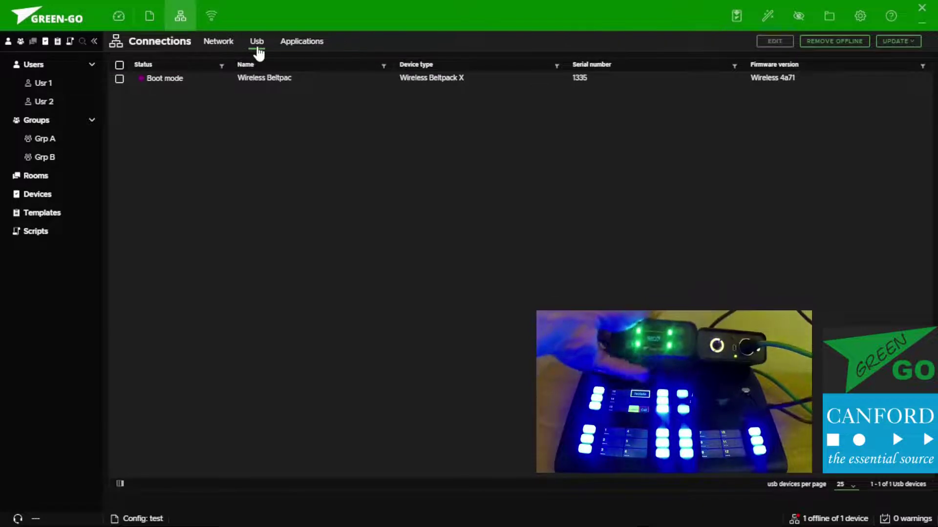
pyautogui.click(119, 78)
pyautogui.click(885, 42)
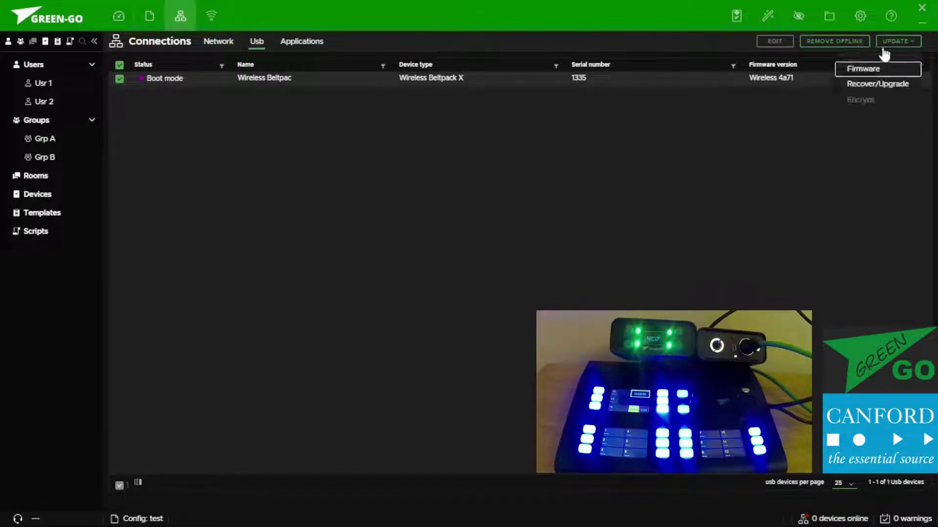
pyautogui.click(864, 85)
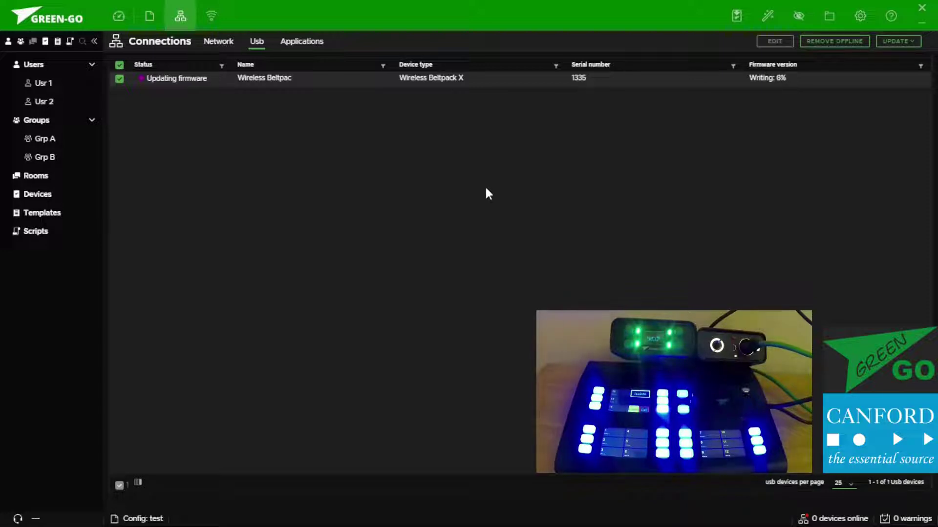
# Remove the Device Graphics card from the Home dashboard and view the card types available for the empty slot
pyautogui.click(119, 16)
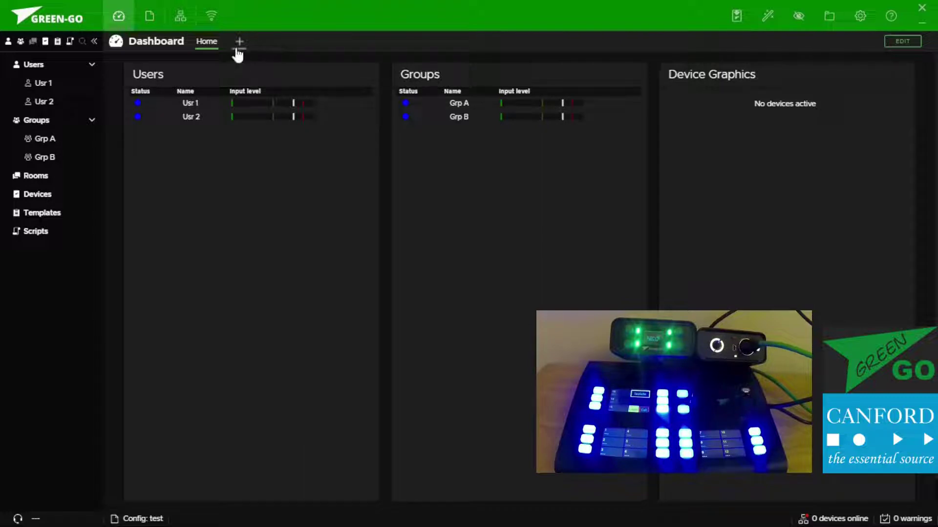
pyautogui.click(900, 41)
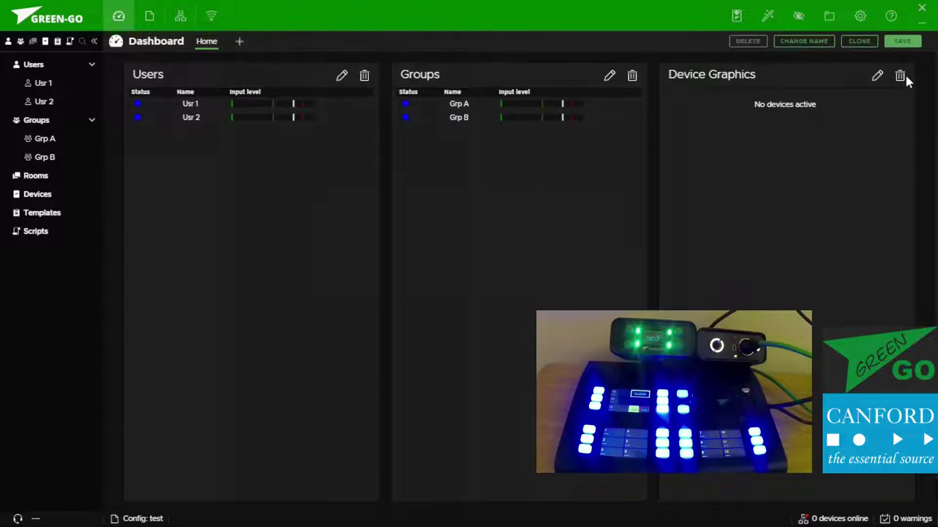
pyautogui.click(901, 76)
pyautogui.click(592, 288)
pyautogui.click(772, 159)
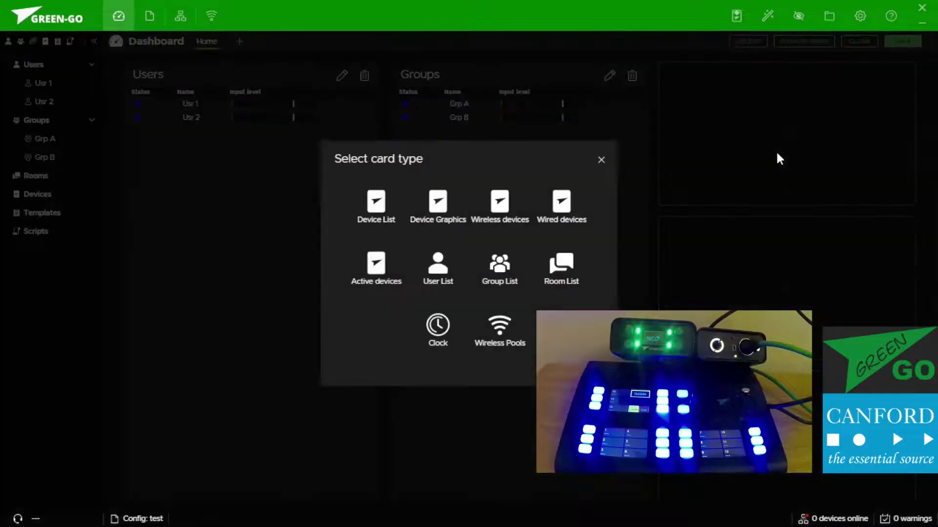
pyautogui.click(601, 161)
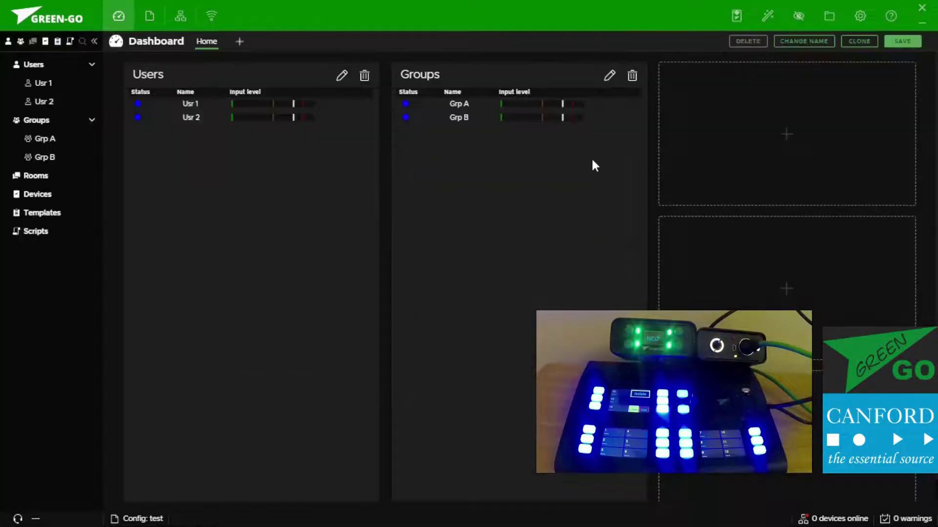
# Examine the test config's settings page, including the new-item setup choices and the file commands
pyautogui.click(150, 19)
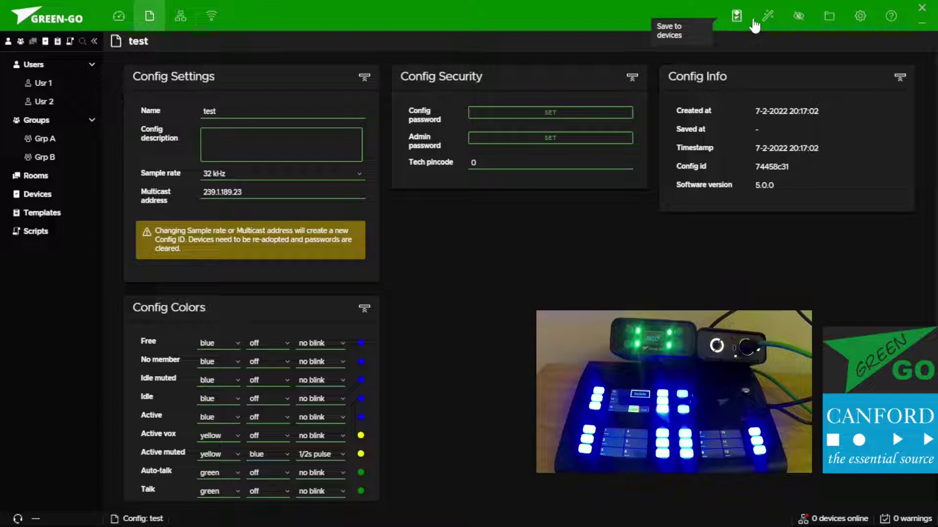
pyautogui.click(767, 19)
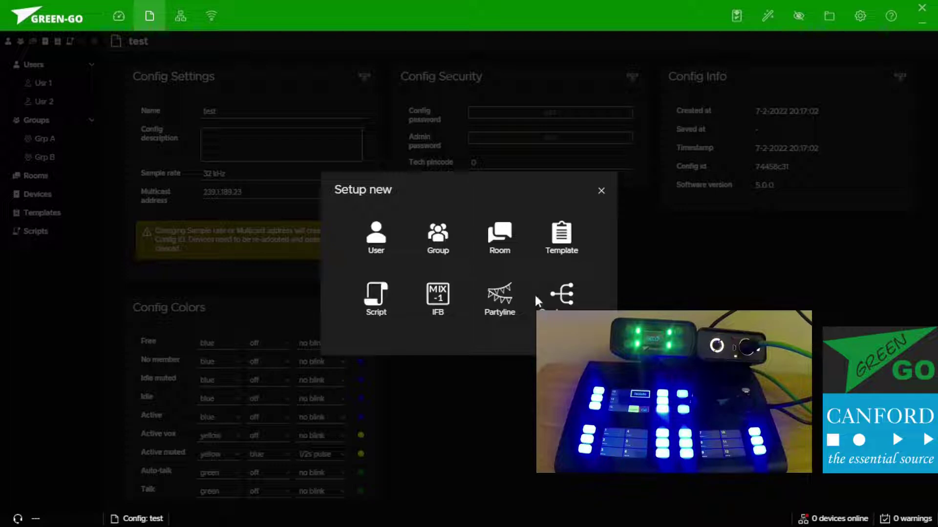
pyautogui.click(601, 191)
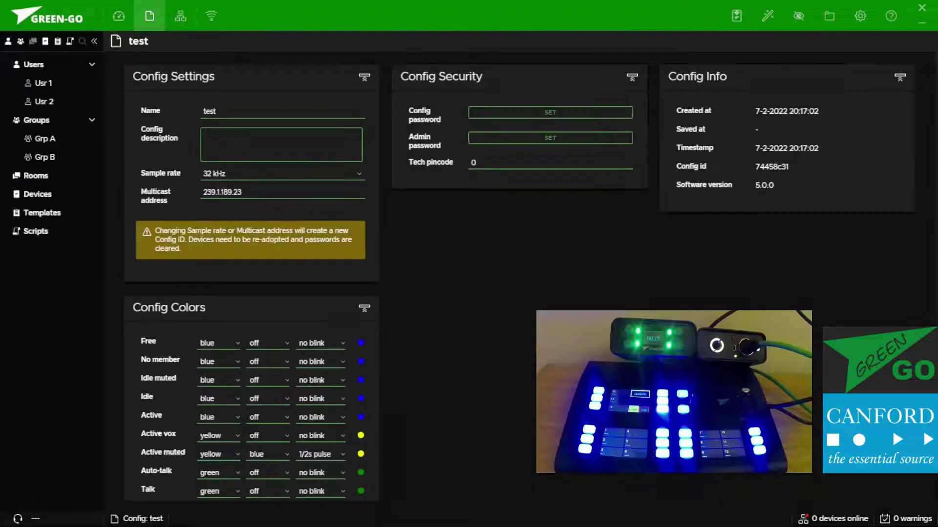
pyautogui.click(828, 22)
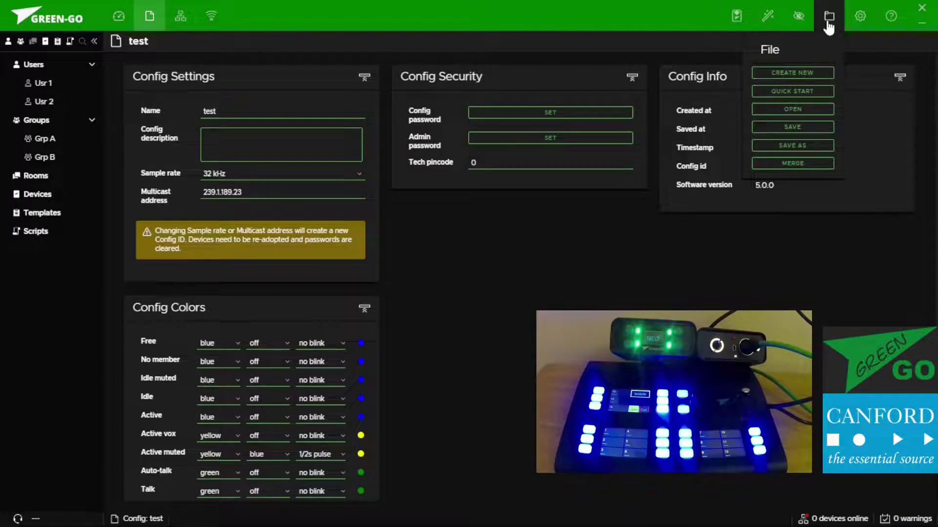
# Lock the application's config settings against editing and unlock them again
pyautogui.click(863, 28)
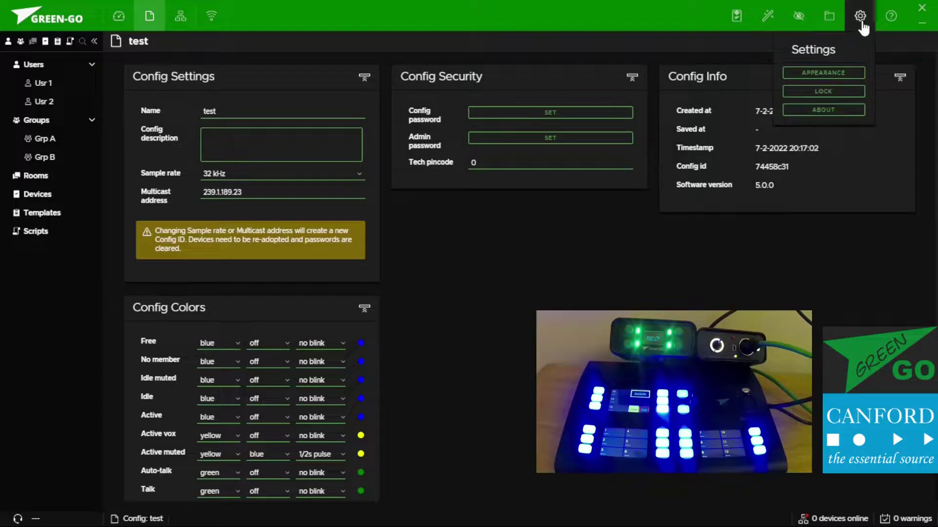
pyautogui.click(837, 93)
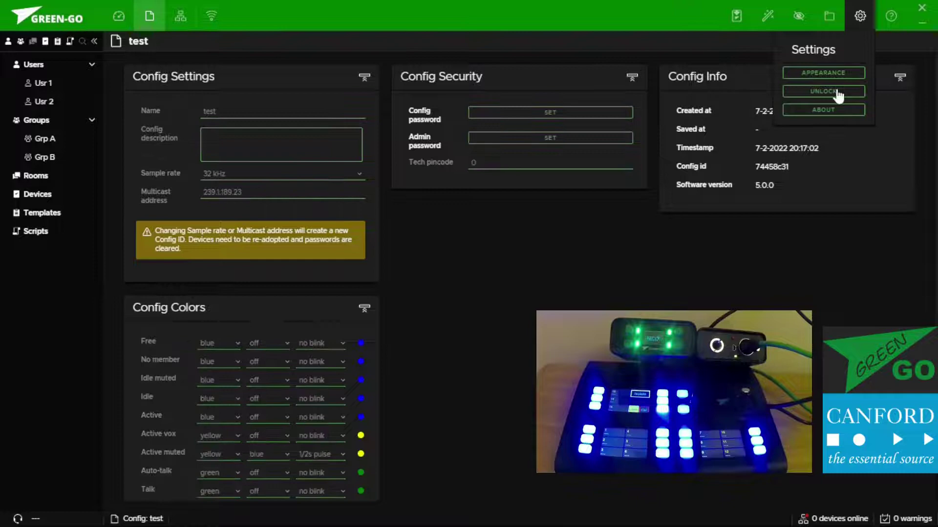
pyautogui.click(837, 92)
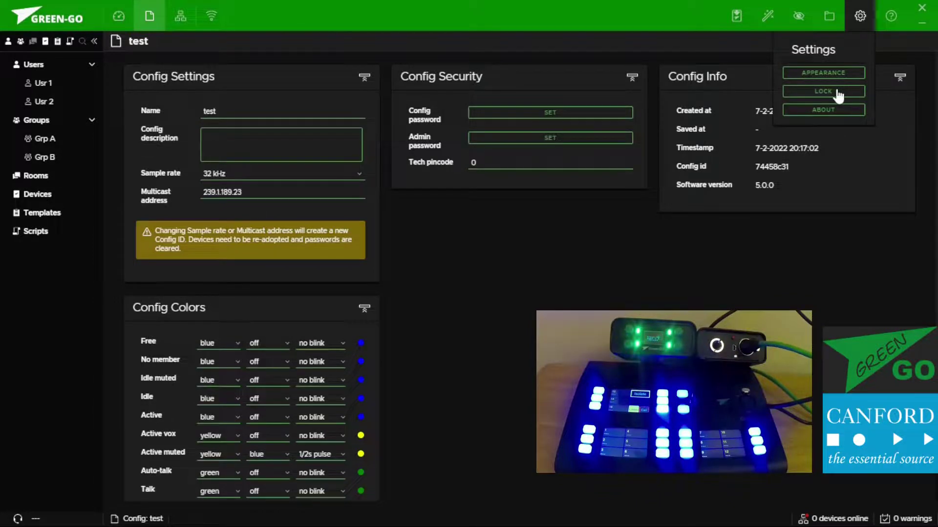
# Preview the Large application size and the Light theme, and restore the Small size and Dark theme
pyautogui.click(838, 74)
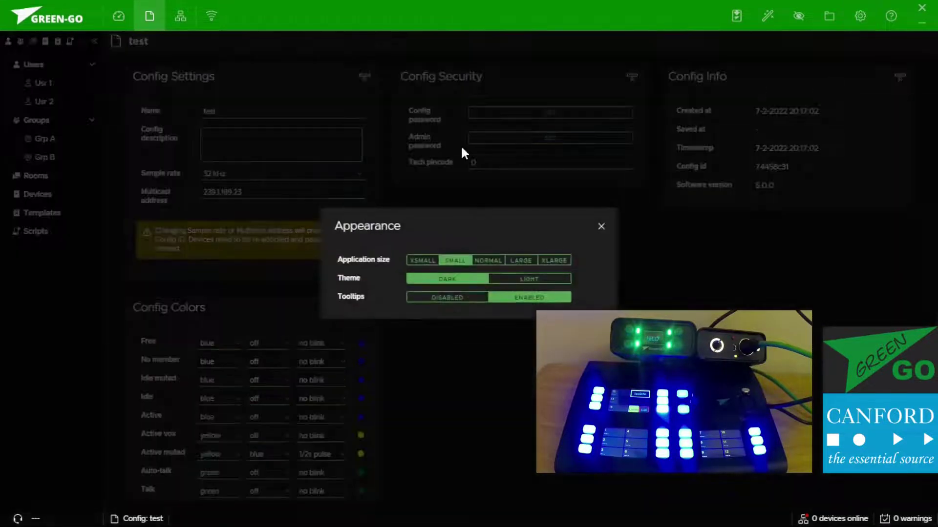
pyautogui.click(520, 261)
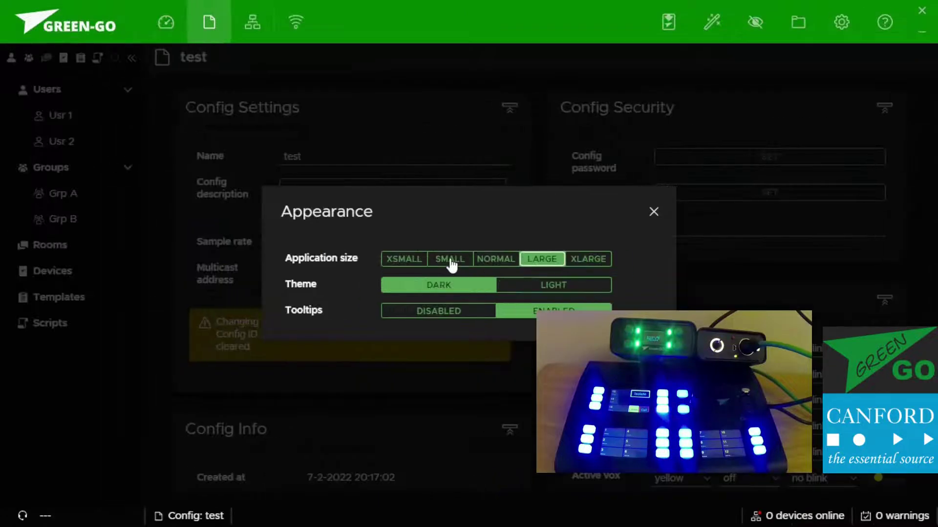
pyautogui.click(451, 261)
pyautogui.click(495, 280)
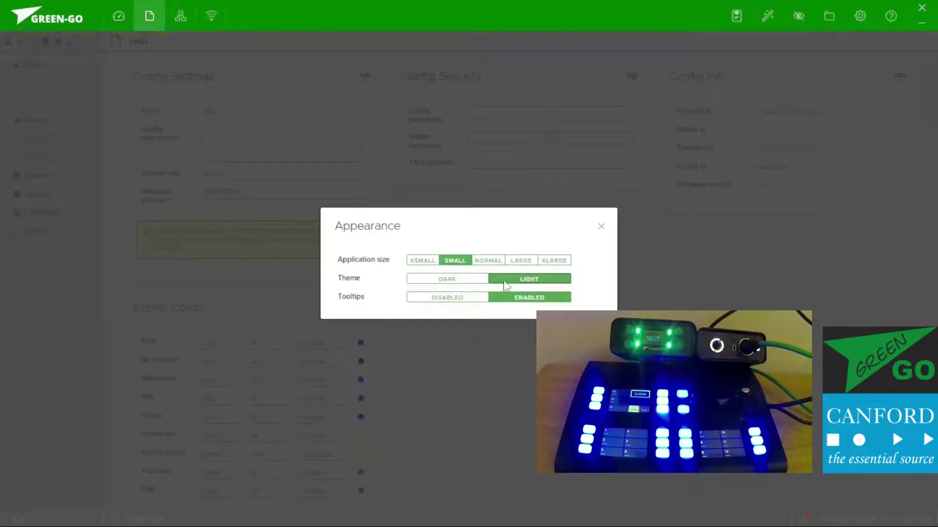
pyautogui.click(475, 281)
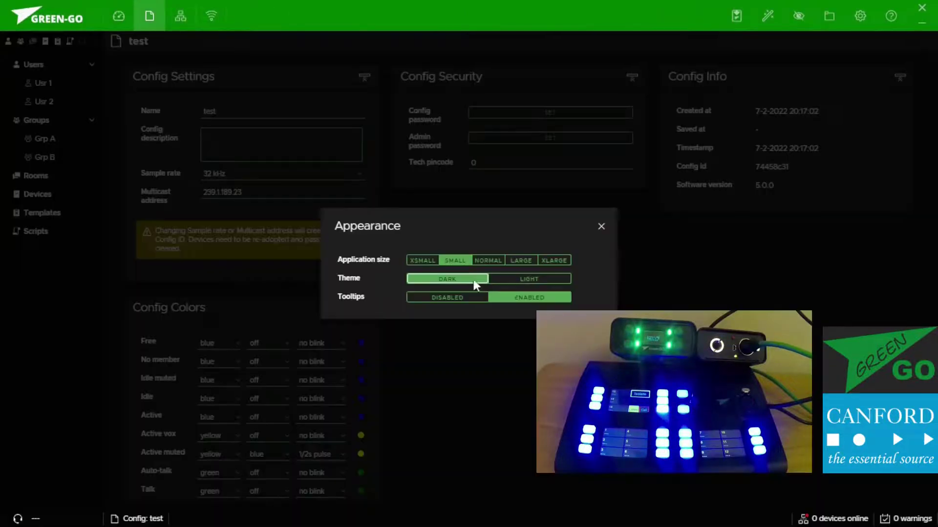
pyautogui.click(600, 228)
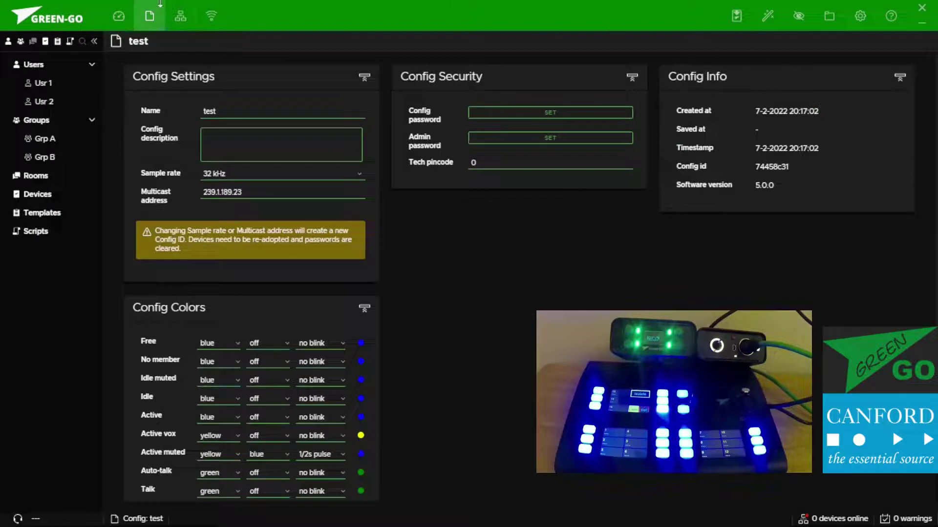
# Update the firmware of the USB-connected wireless beltpack, loading all the 5.0.0.0177 .dfu files from the 5.0.0.01777 folder
pyautogui.click(177, 20)
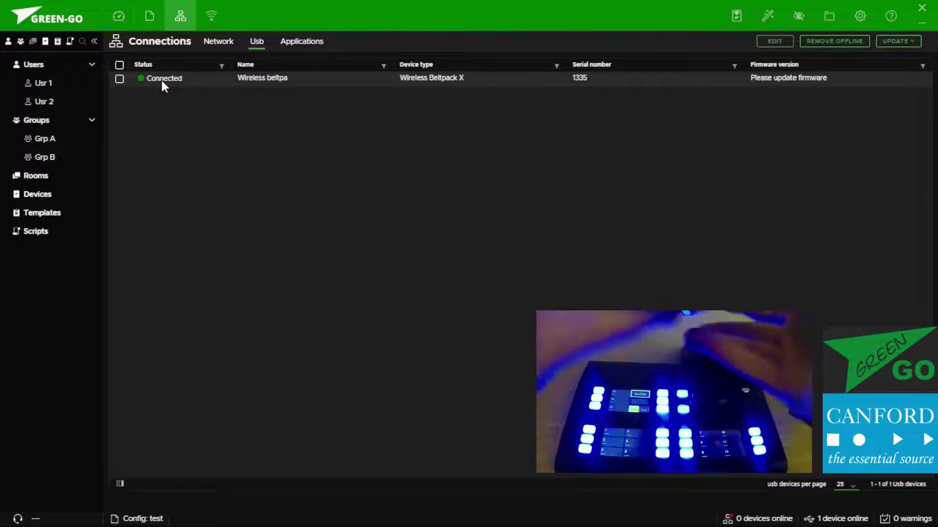
pyautogui.click(119, 78)
pyautogui.click(908, 42)
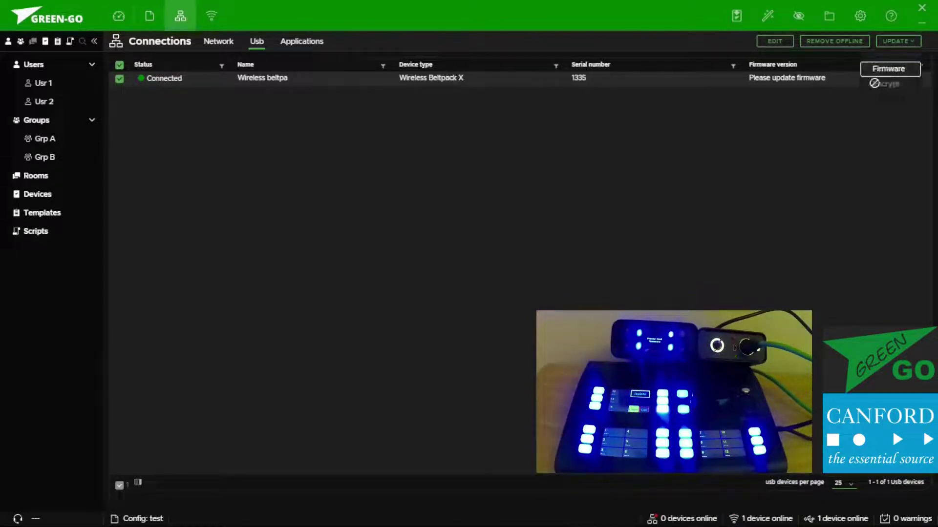
pyautogui.click(883, 66)
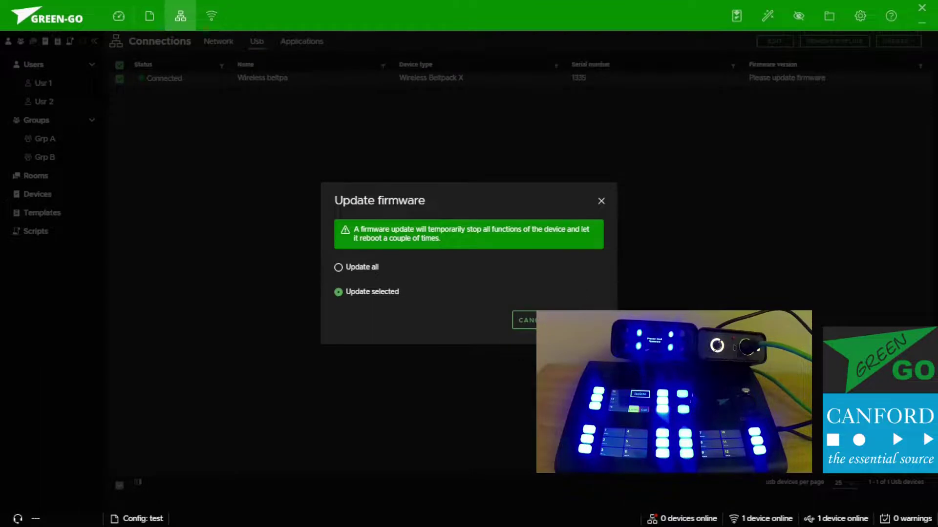
pyautogui.click(298, 209)
pyautogui.hotkey('ctrl', 'a')
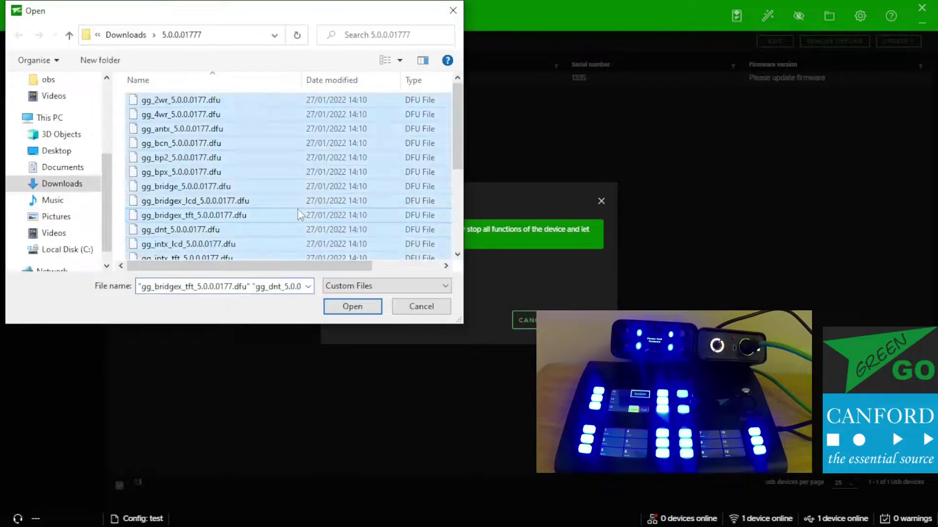
pyautogui.press('Return')
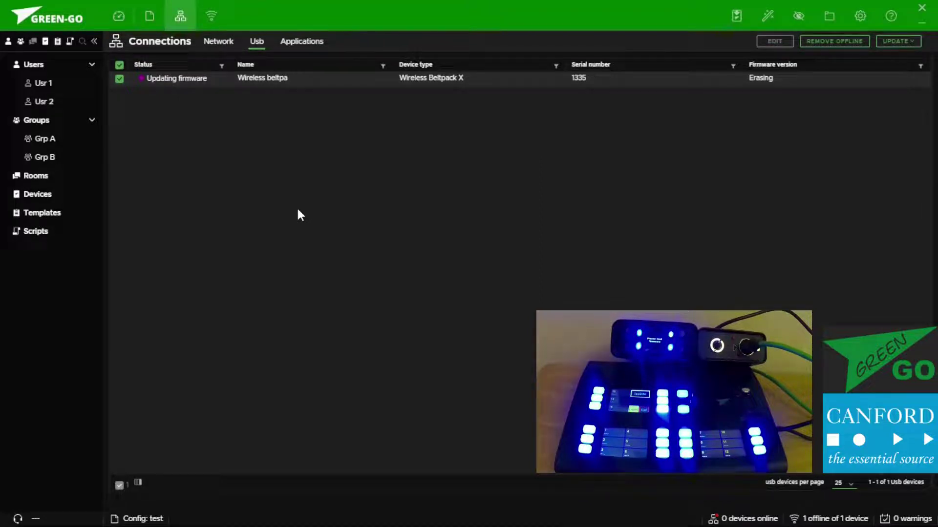
# Adopt both network devices, Antenna 450 and Multichannel X, into the config
pyautogui.click(210, 48)
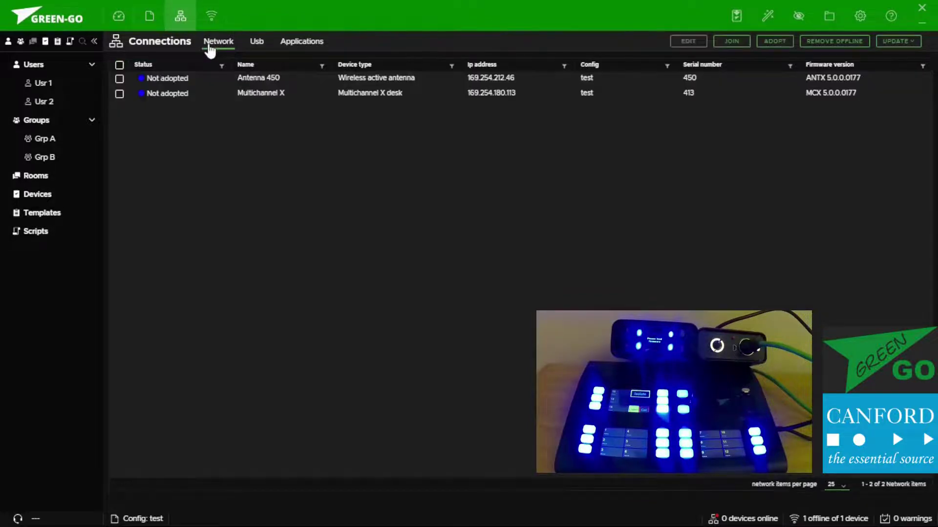
pyautogui.click(119, 65)
pyautogui.click(774, 41)
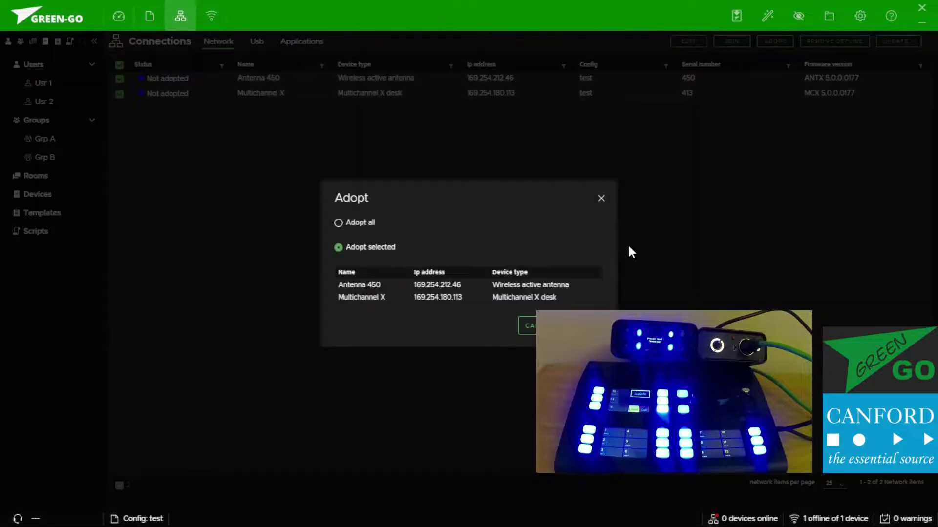
pyautogui.click(581, 326)
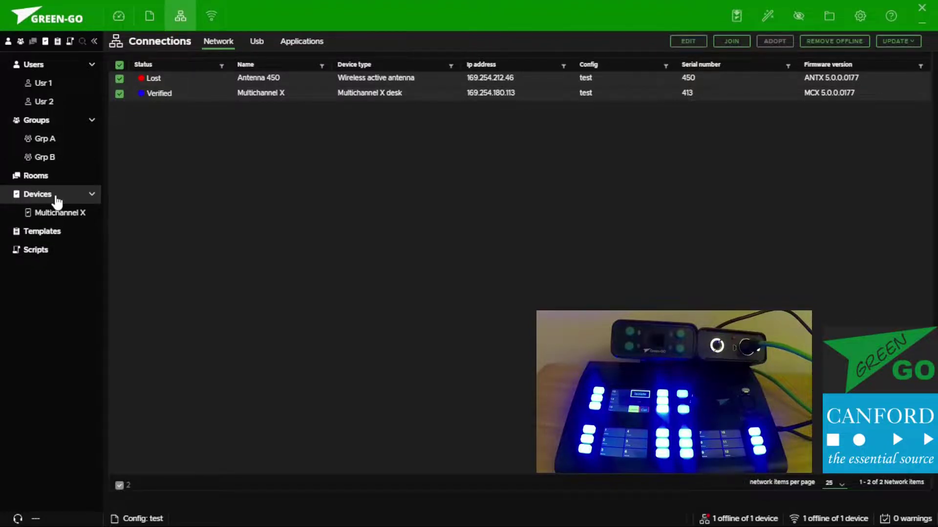
# Assign Usr 1 to the Multichannel X desk and place Usr 2 on the desk's channel 3
pyautogui.click(55, 196)
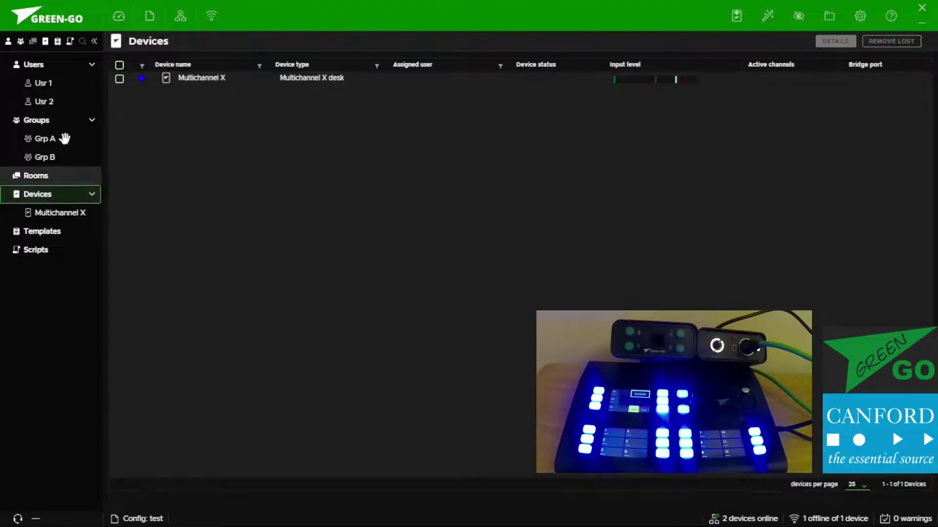
pyautogui.moveTo(45, 84); pyautogui.dragTo(227, 86)
pyautogui.press('Return')
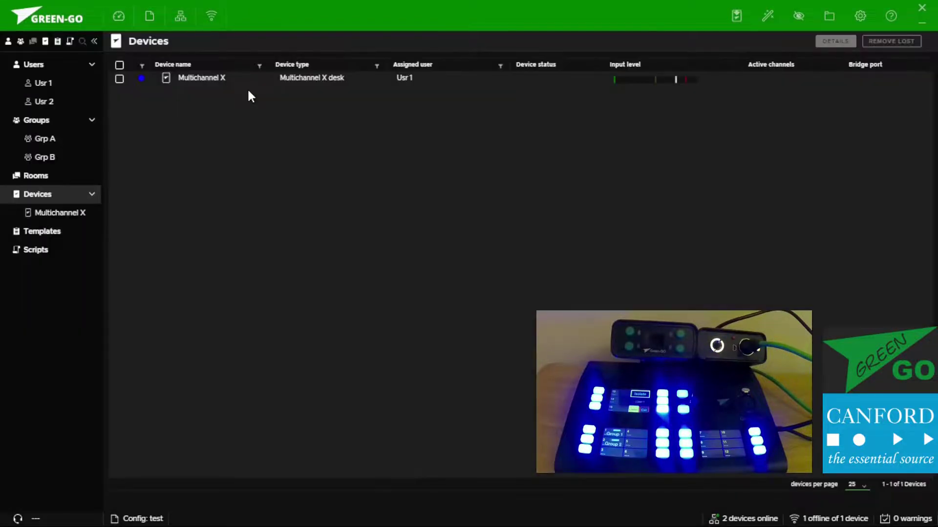
pyautogui.click(63, 207)
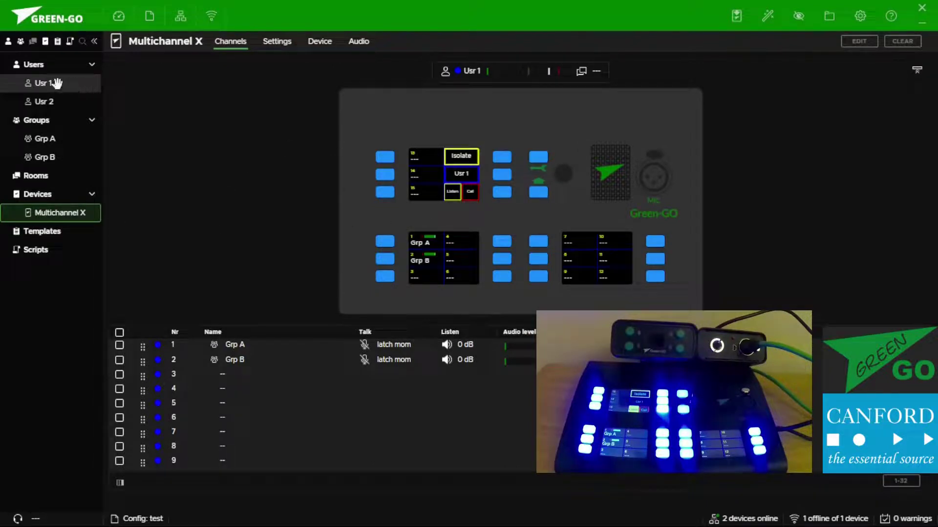
pyautogui.moveTo(46, 100); pyautogui.dragTo(415, 273)
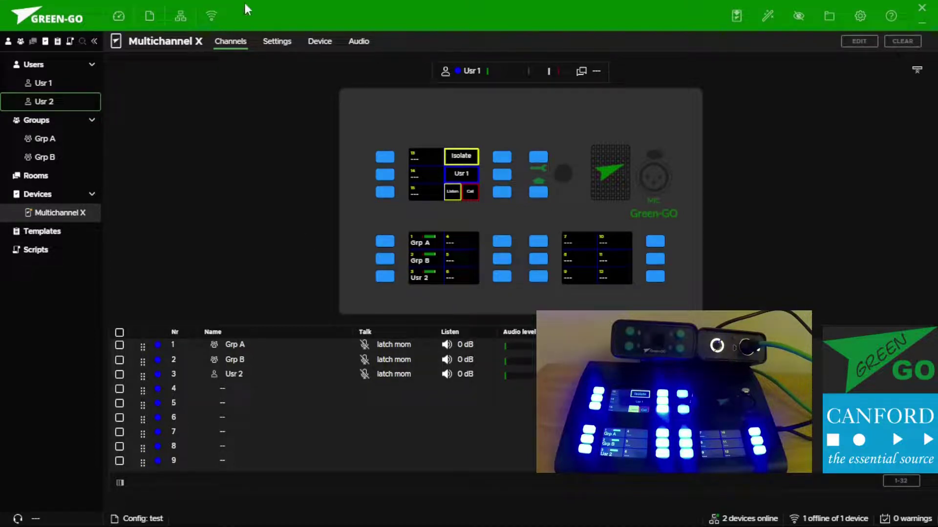
# Start a new wireless pool and enter the pool's name
pyautogui.click(217, 22)
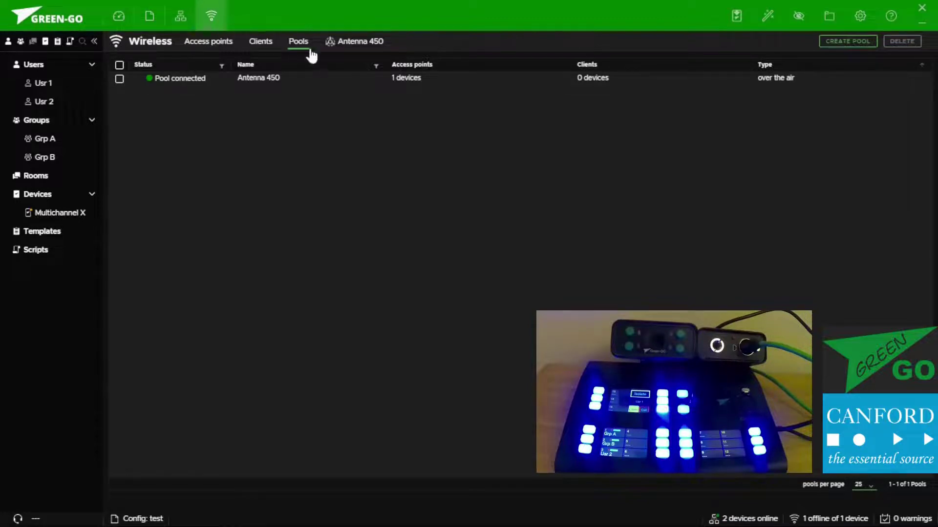
pyautogui.click(824, 41)
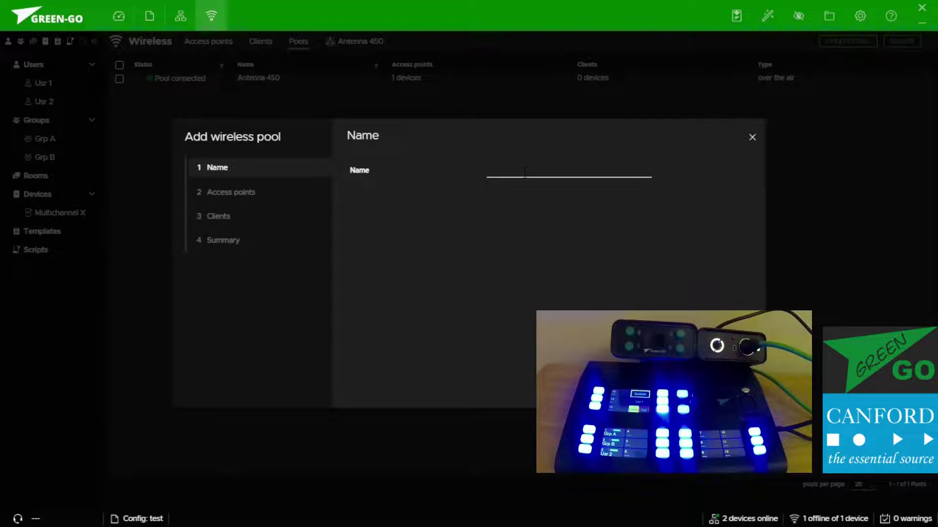
pyautogui.write('paul')
pyautogui.press('Return')
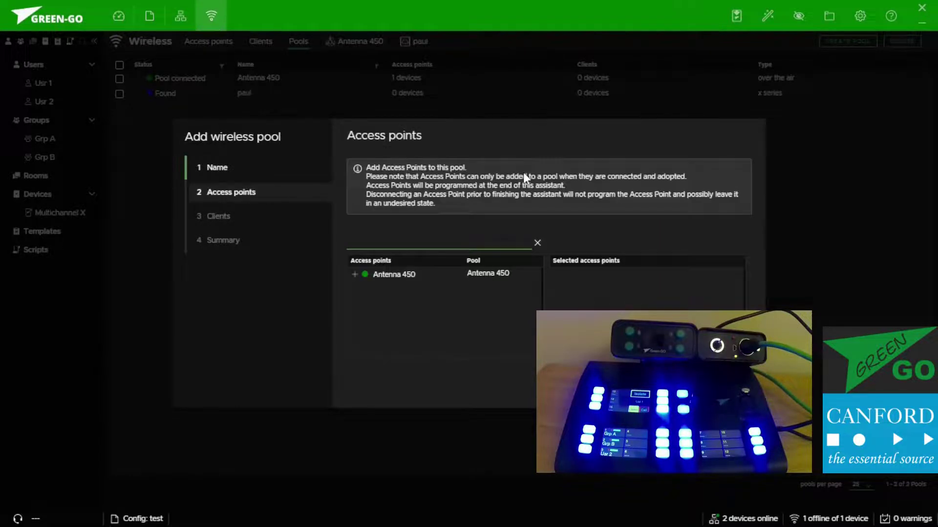
# Add Antenna 450 as the new pool's access point and the wireless beltpack as its client, and open the pool's page
pyautogui.click(354, 274)
pyautogui.press('Return')
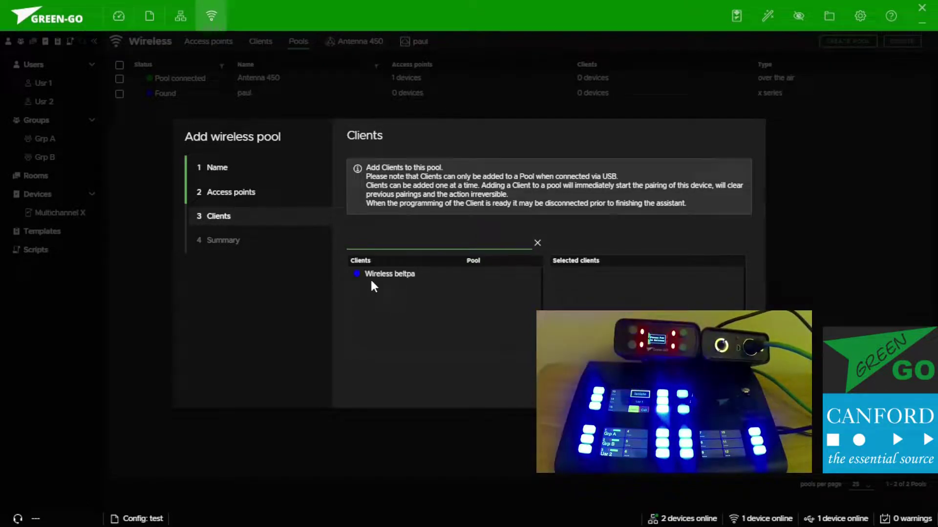
pyautogui.click(353, 277)
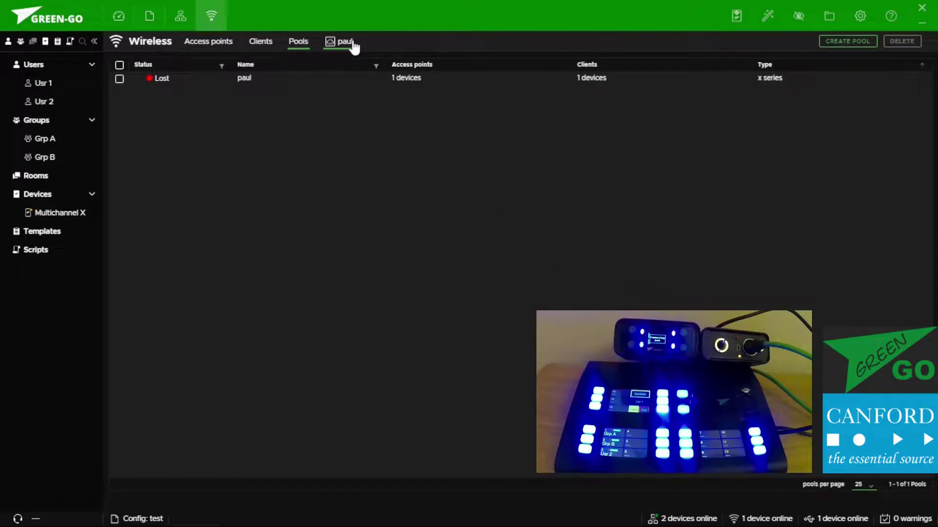
pyautogui.click(353, 42)
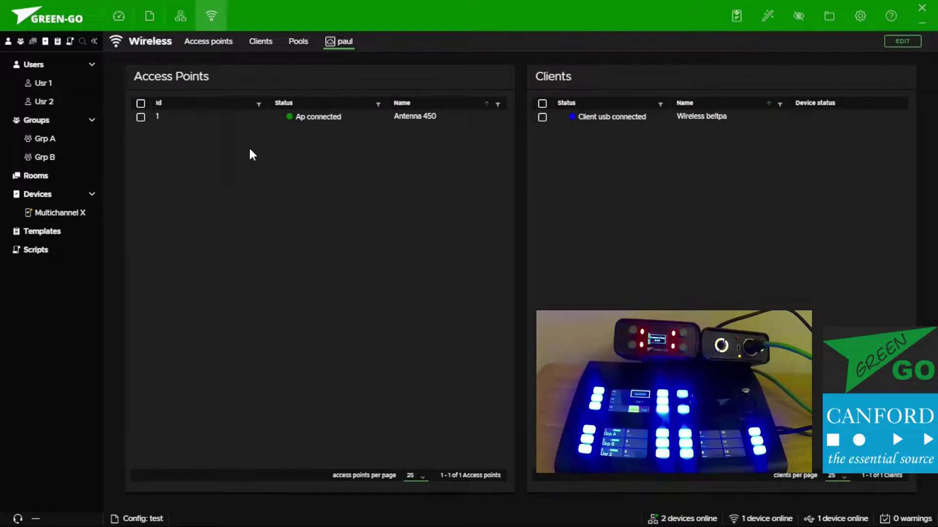
# Assign Usr 2 to the wireless beltpack and open the beltpack's channel overview
pyautogui.click(48, 196)
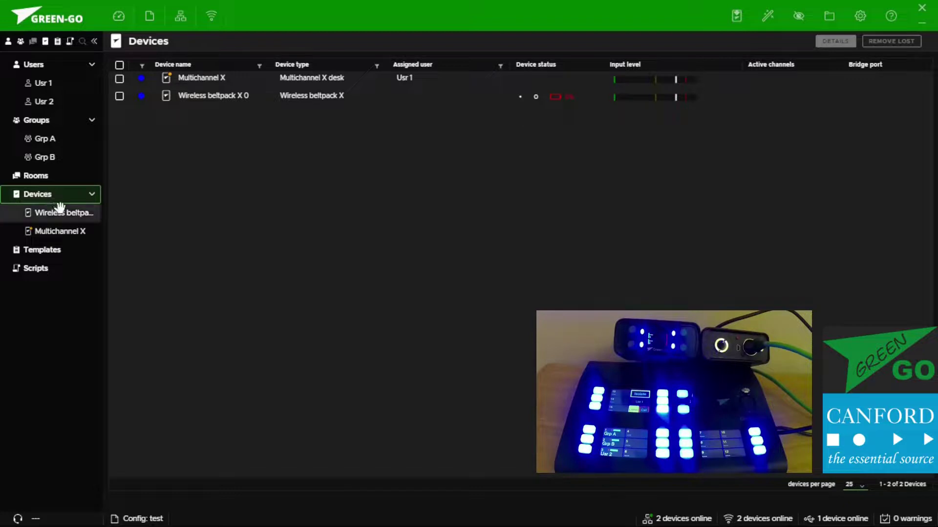
pyautogui.moveTo(44, 98); pyautogui.dragTo(227, 103)
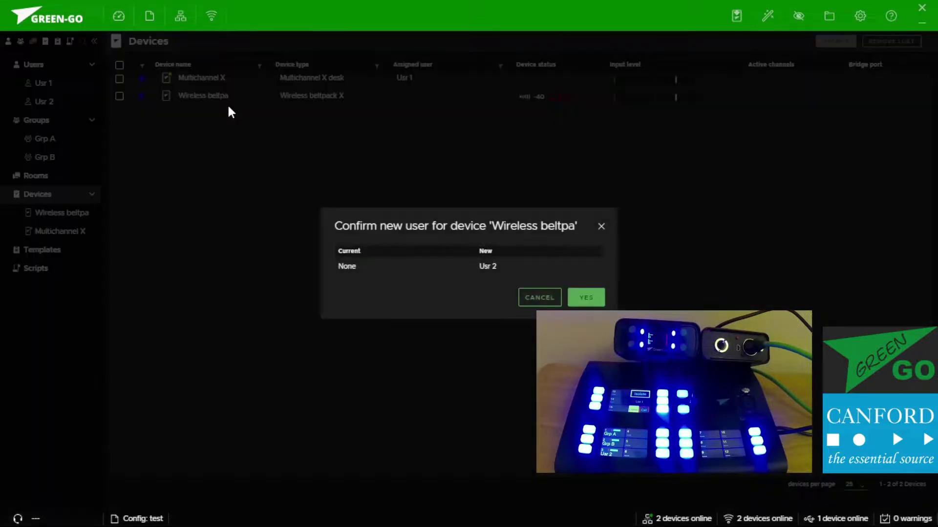
pyautogui.press('Return')
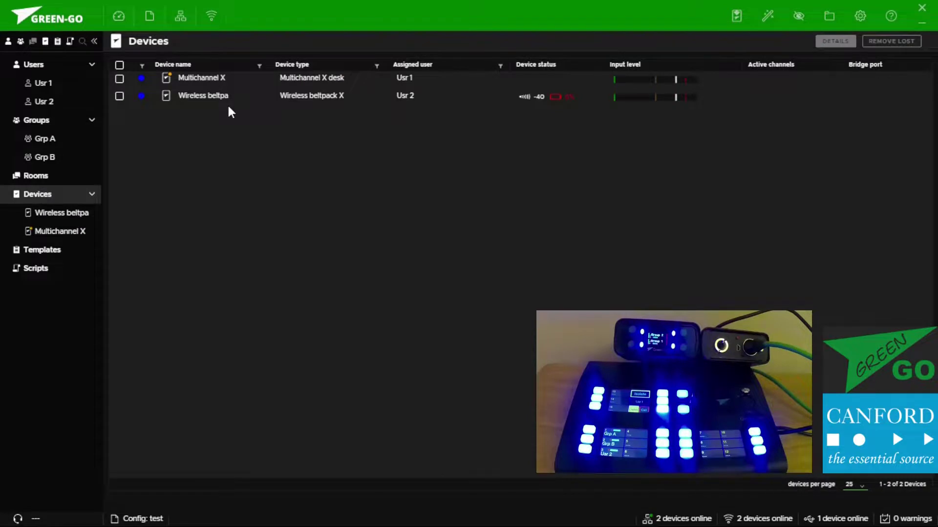
pyautogui.click(69, 215)
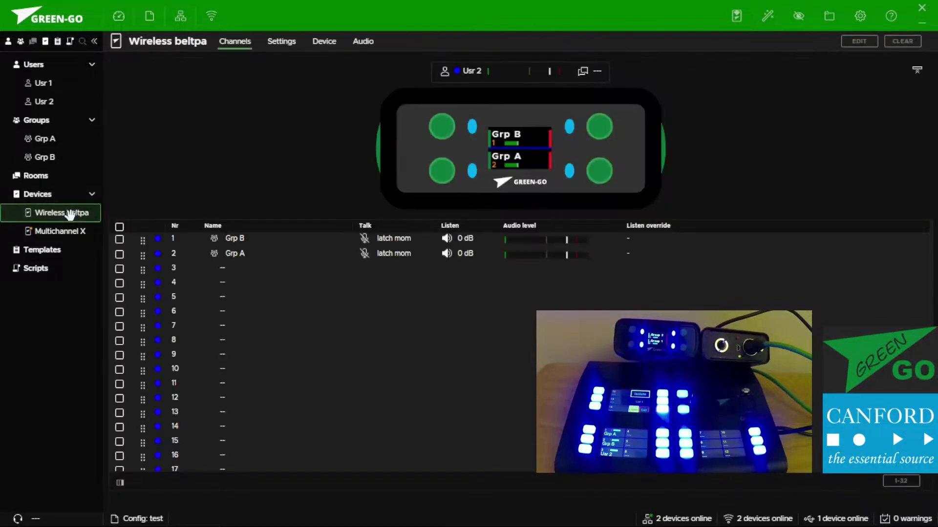